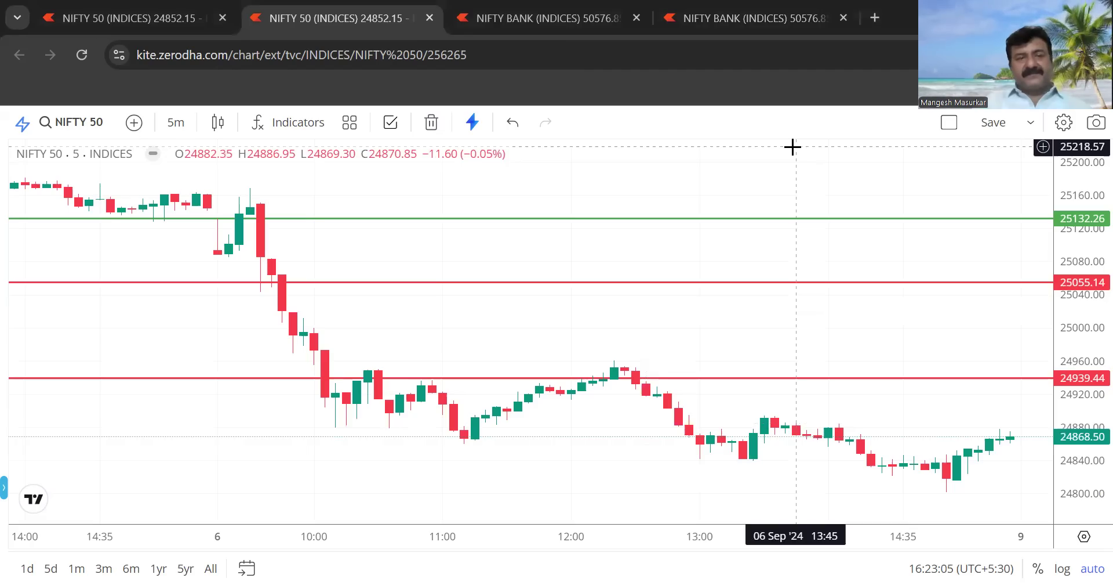
# Add the Bollinger Bands indicator to the NIFTY 50 five-minute chart
pyautogui.click(293, 127)
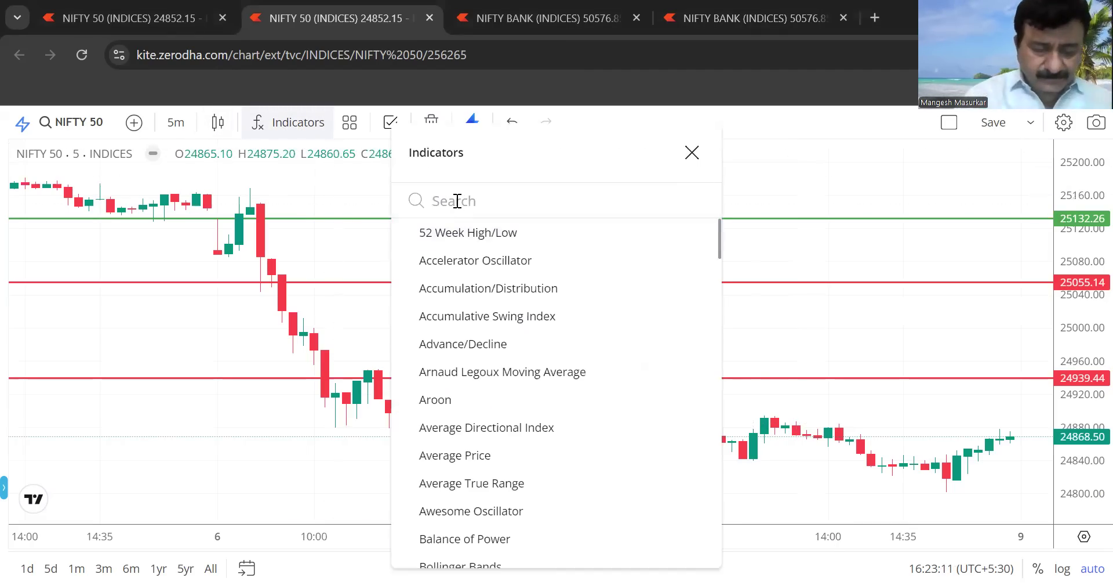
pyautogui.write('boll')
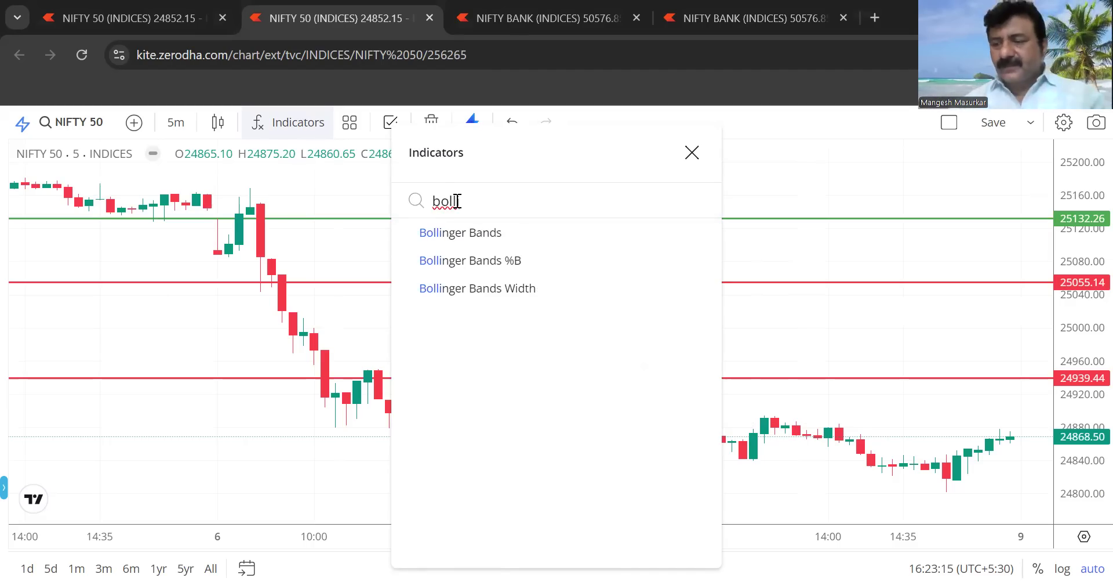
pyautogui.write('i')
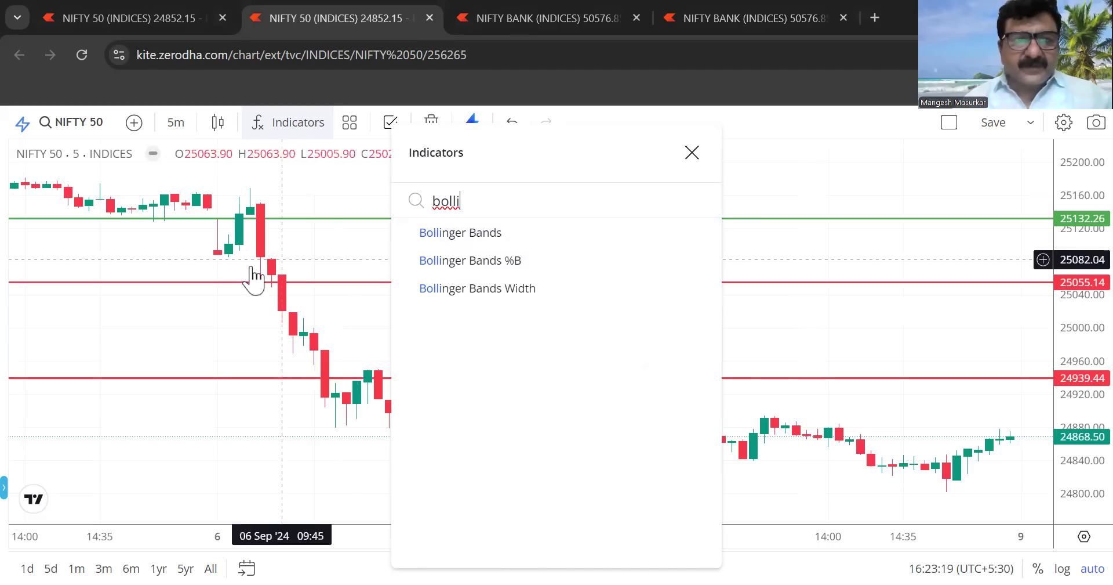
pyautogui.click(464, 232)
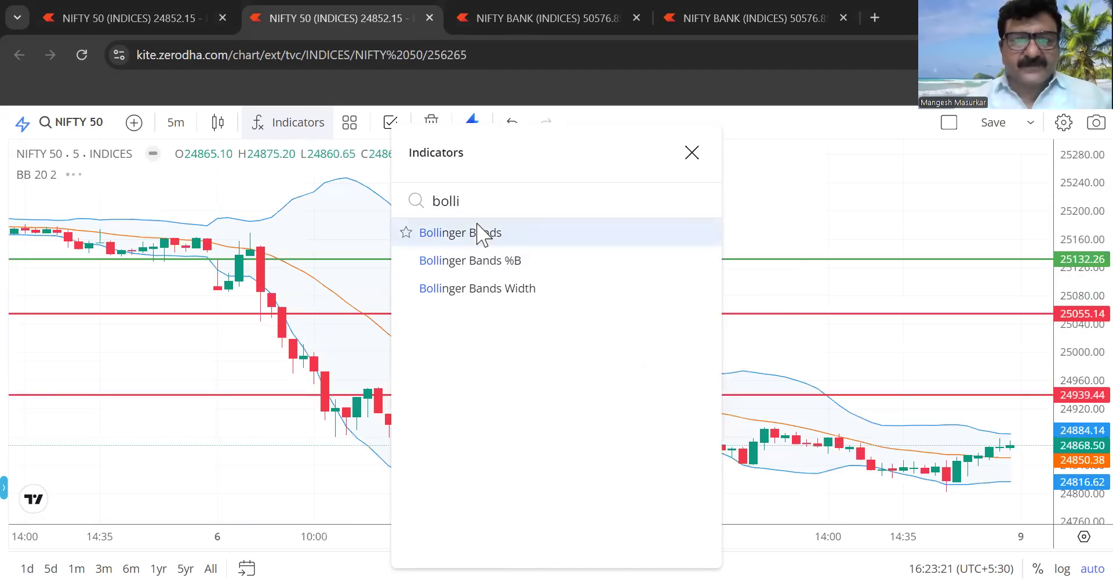
pyautogui.click(787, 155)
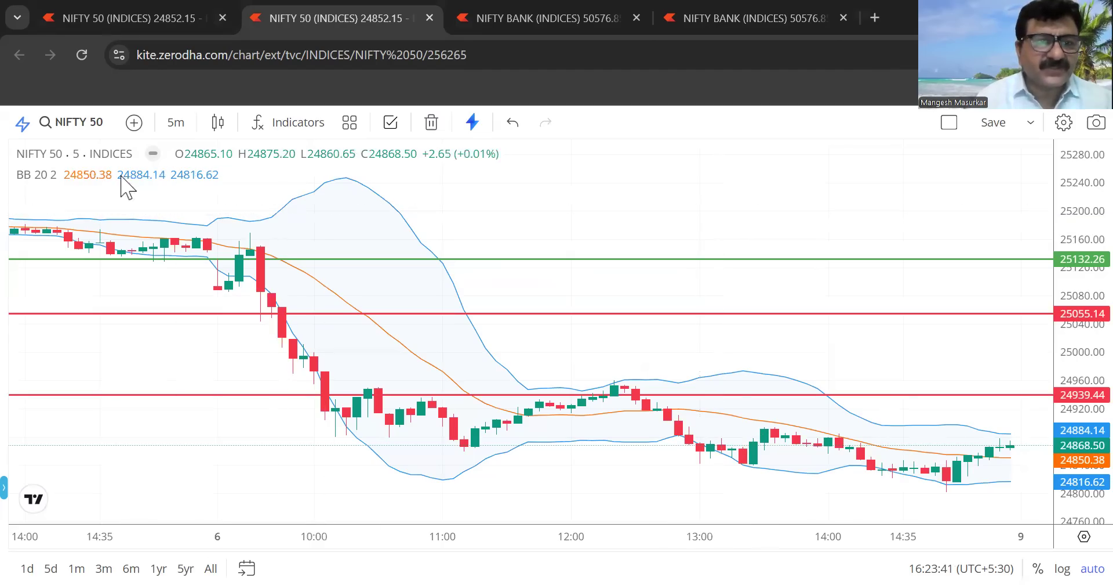
# Set the Bollinger Bands inputs to a Length of 5 and a Mult of 0.2611
pyautogui.click(97, 174)
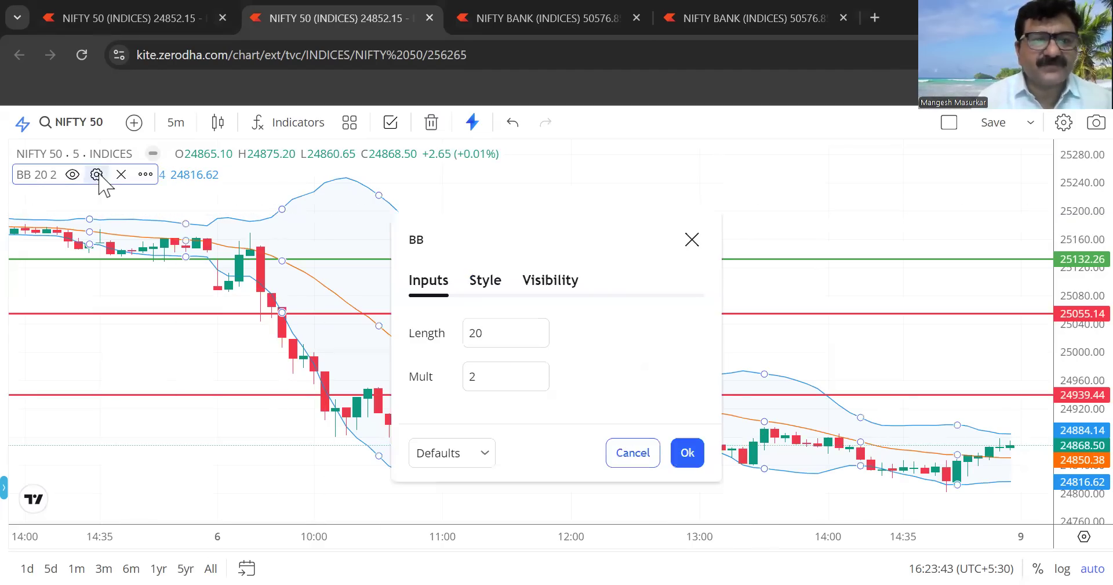
pyautogui.click(478, 336)
pyautogui.press('BackSpace')
pyautogui.press('BackSpace')
pyautogui.write('5')
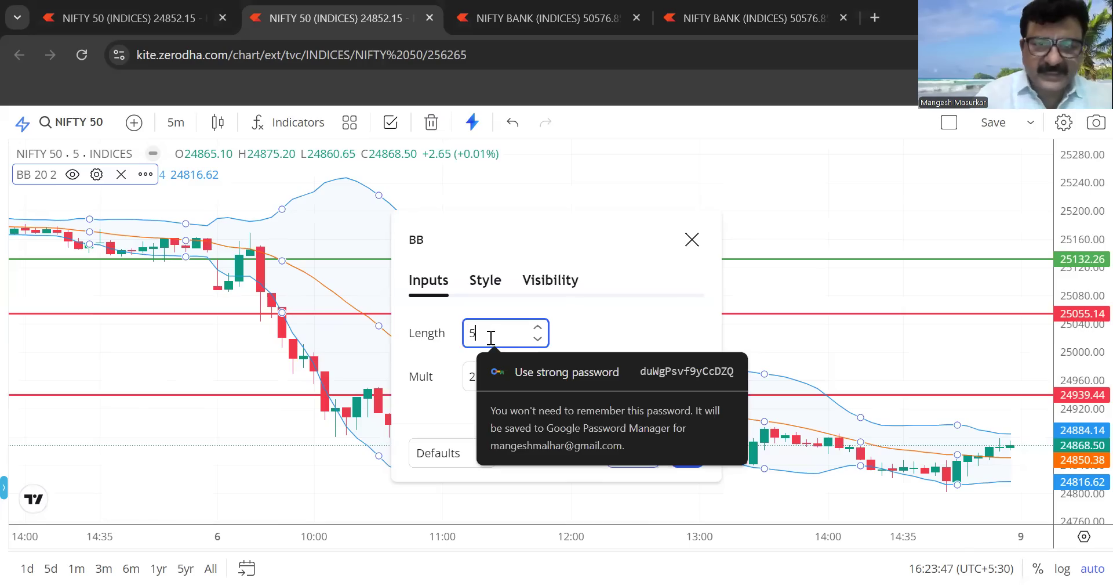
pyautogui.click(472, 376)
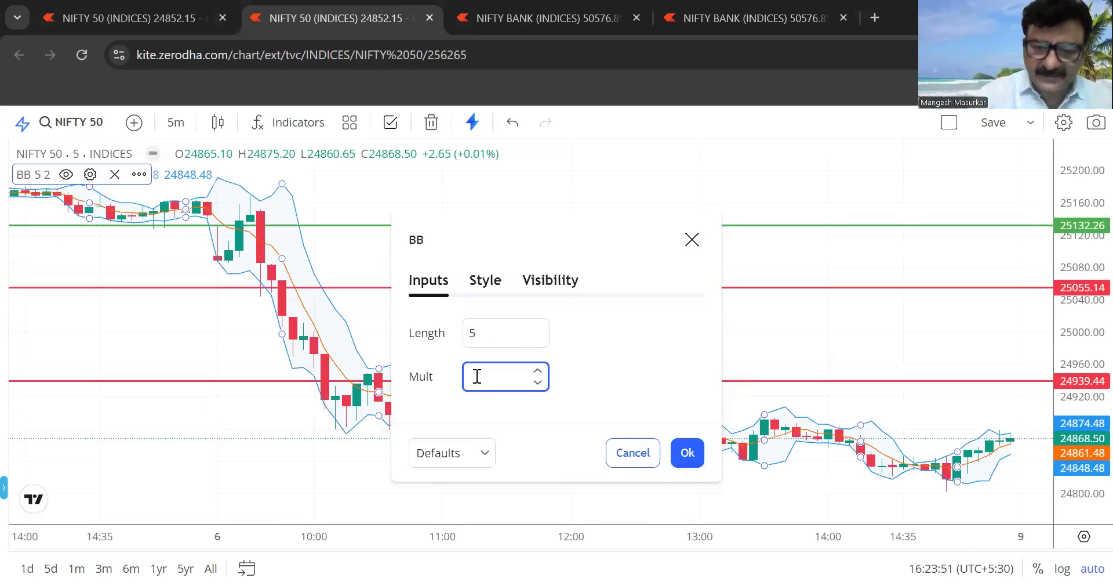
pyautogui.write('0')
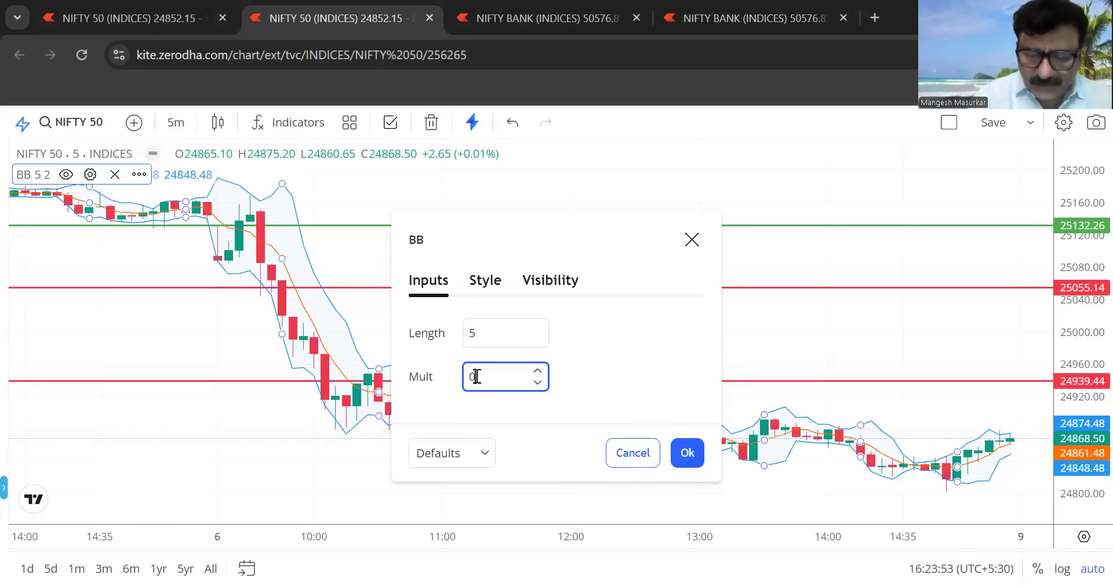
pyautogui.write('.2611')
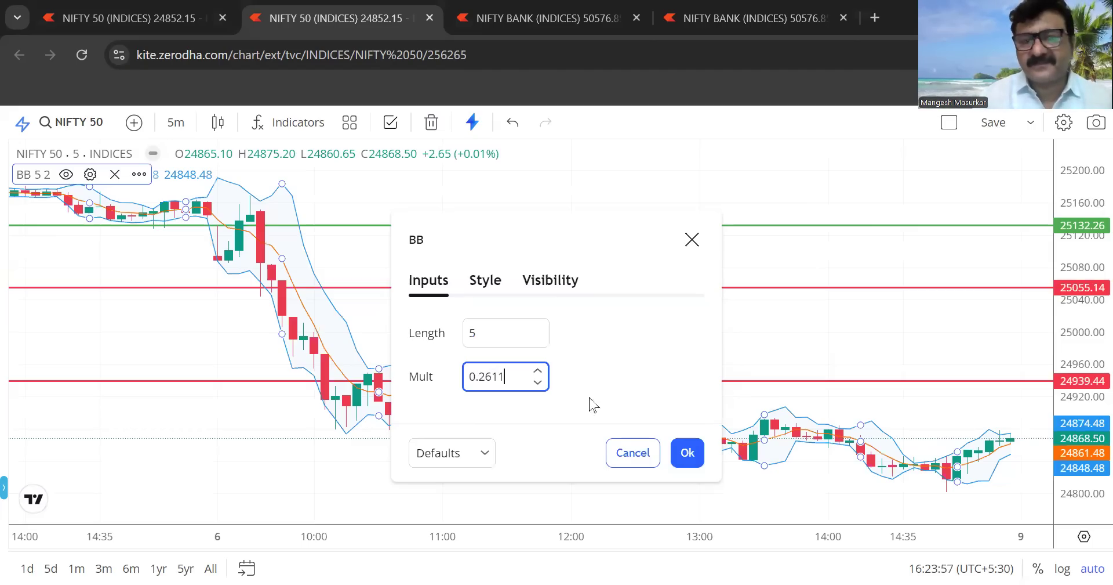
pyautogui.click(687, 453)
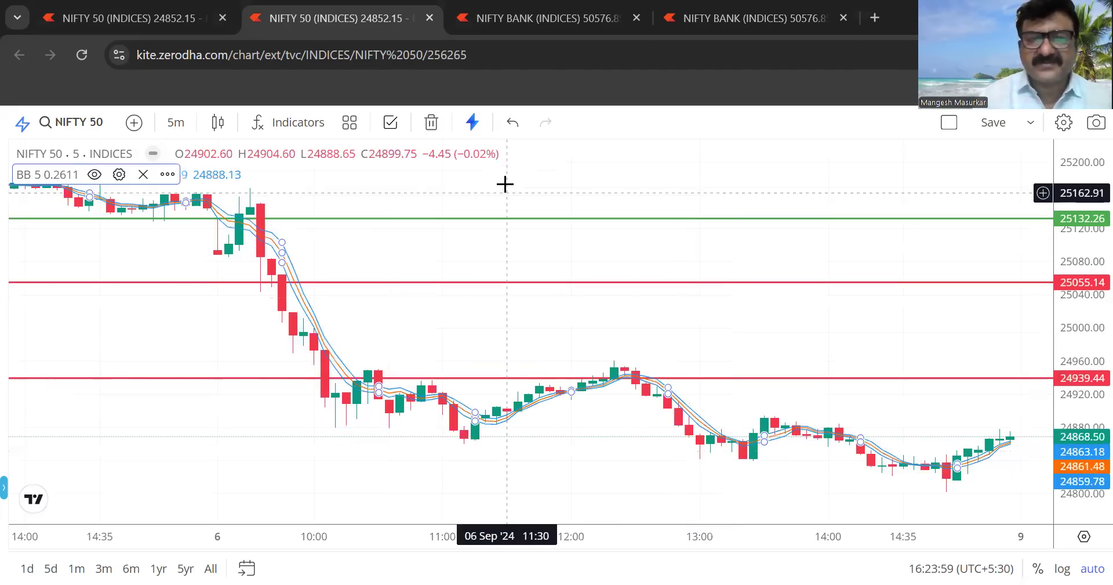
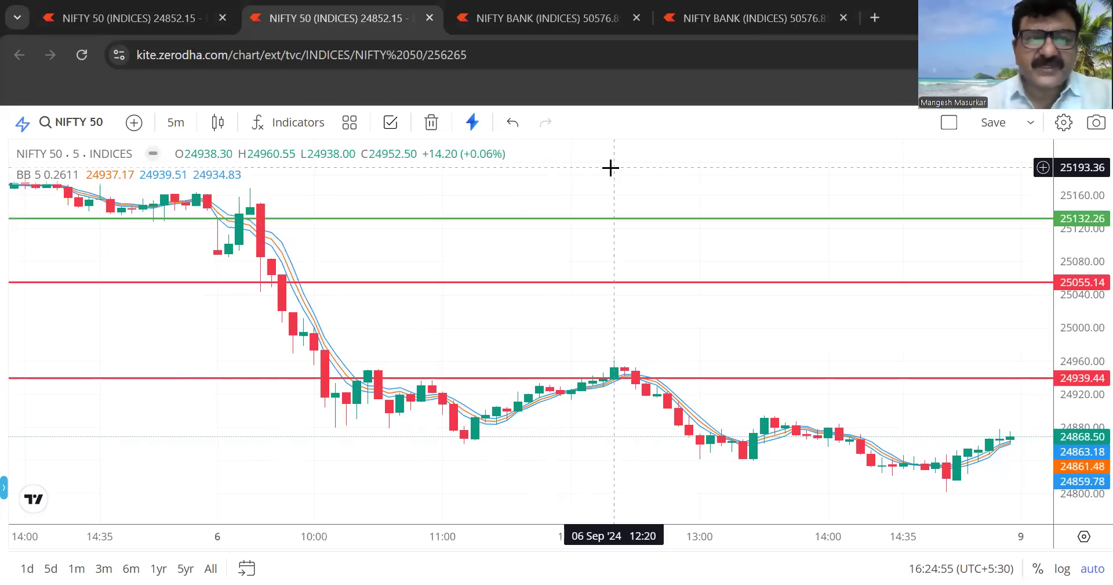
# Add a second Bollinger Bands indicator to the NIFTY 50 chart alongside the 5-period one
pyautogui.click(292, 130)
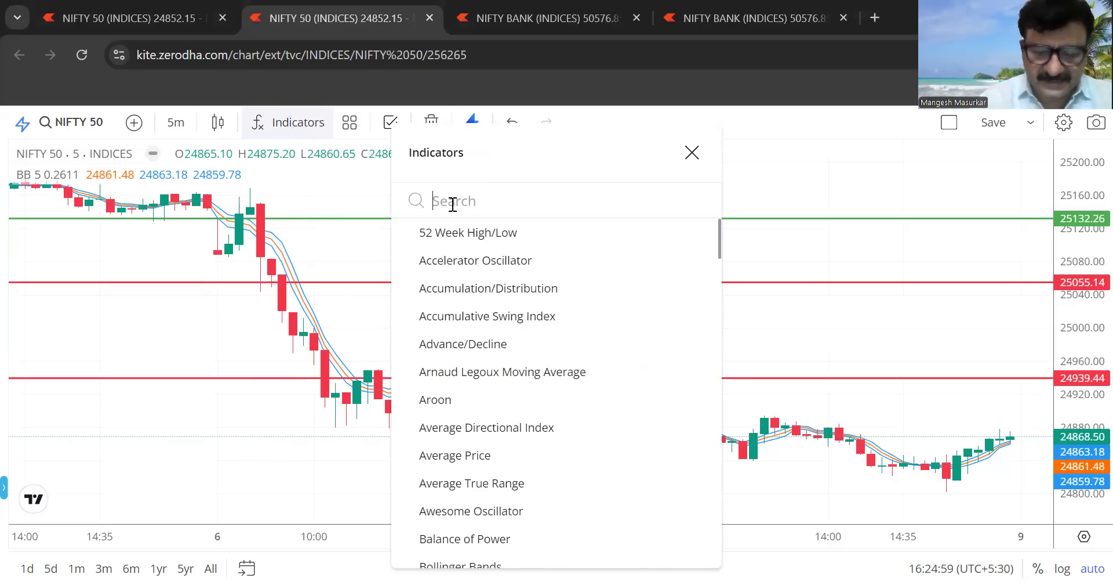
pyautogui.write('boll')
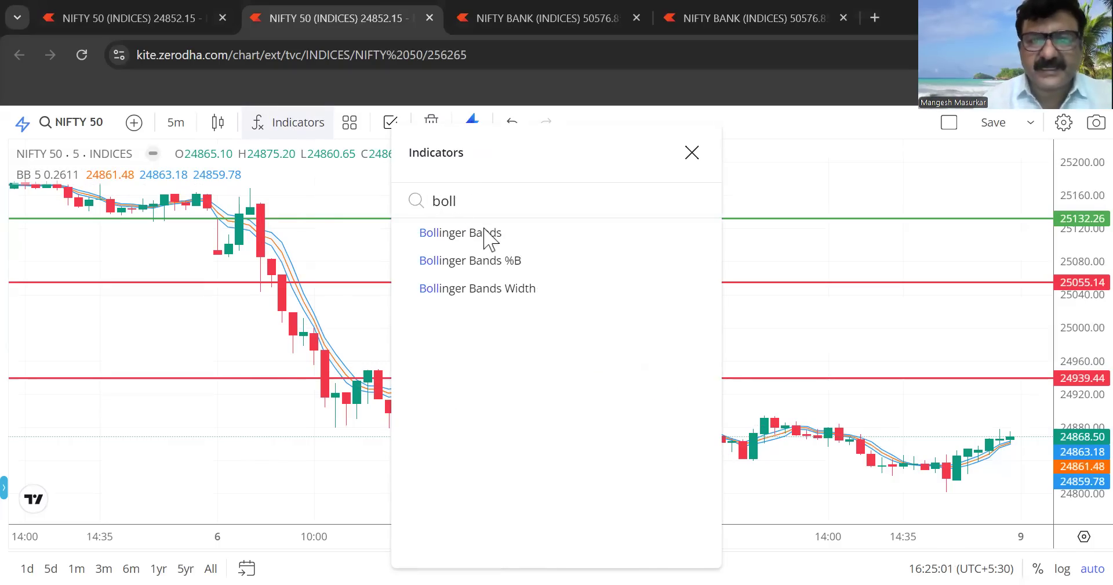
pyautogui.click(487, 234)
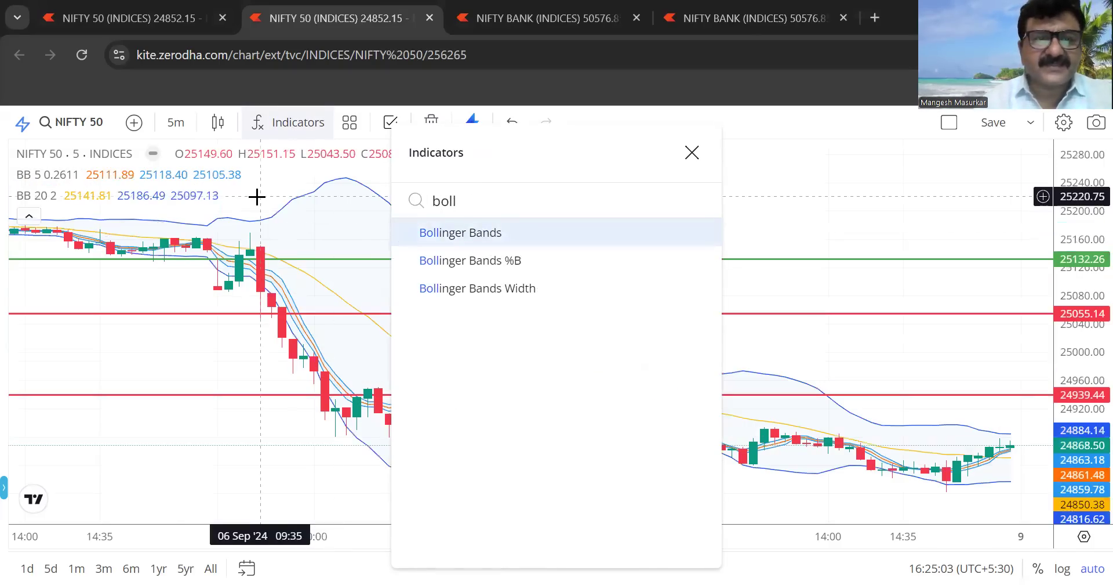
pyautogui.press('Escape')
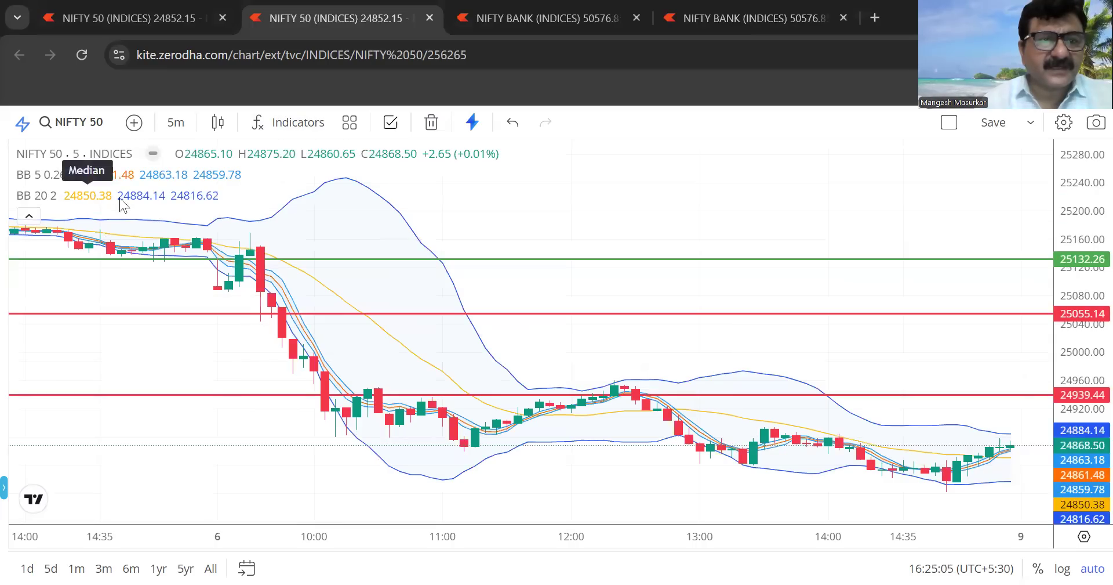
# Set the Mult of the 20-period Bollinger Bands to 0.2611, keeping its Length at 20
pyautogui.click(99, 196)
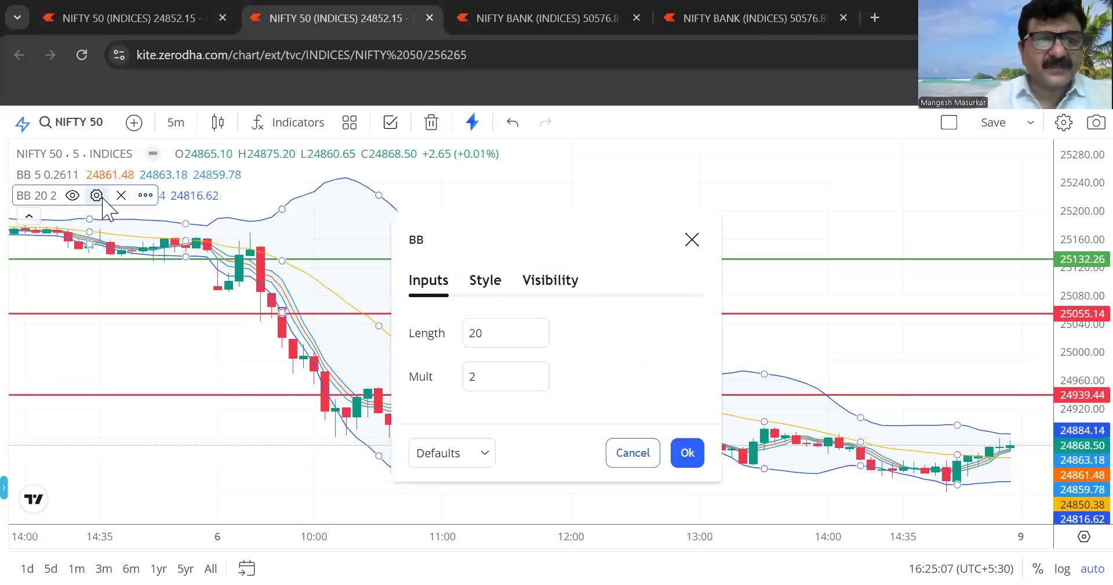
pyautogui.click(472, 378)
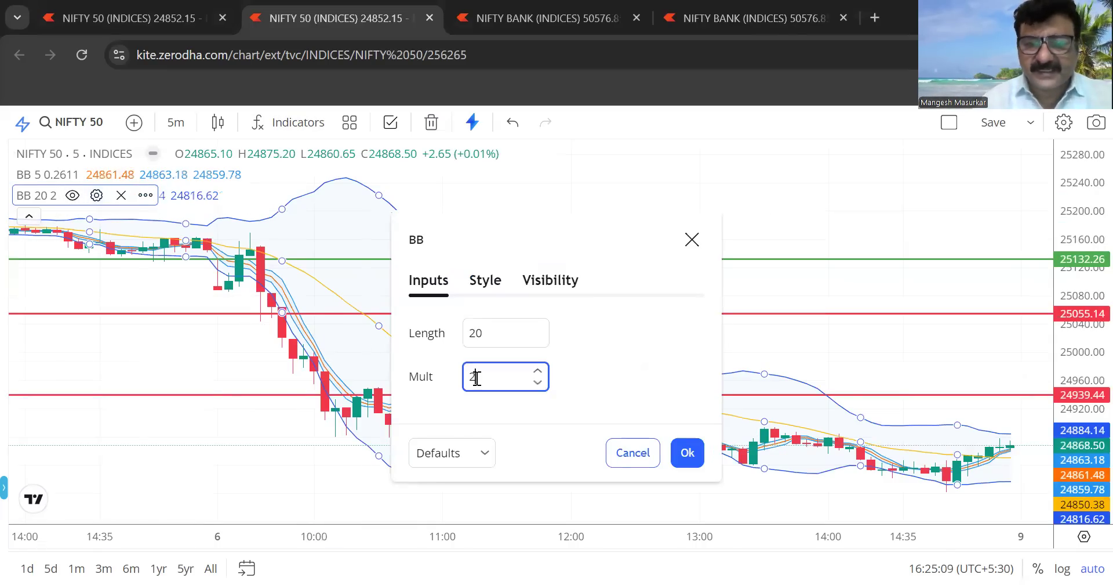
pyautogui.write('0')
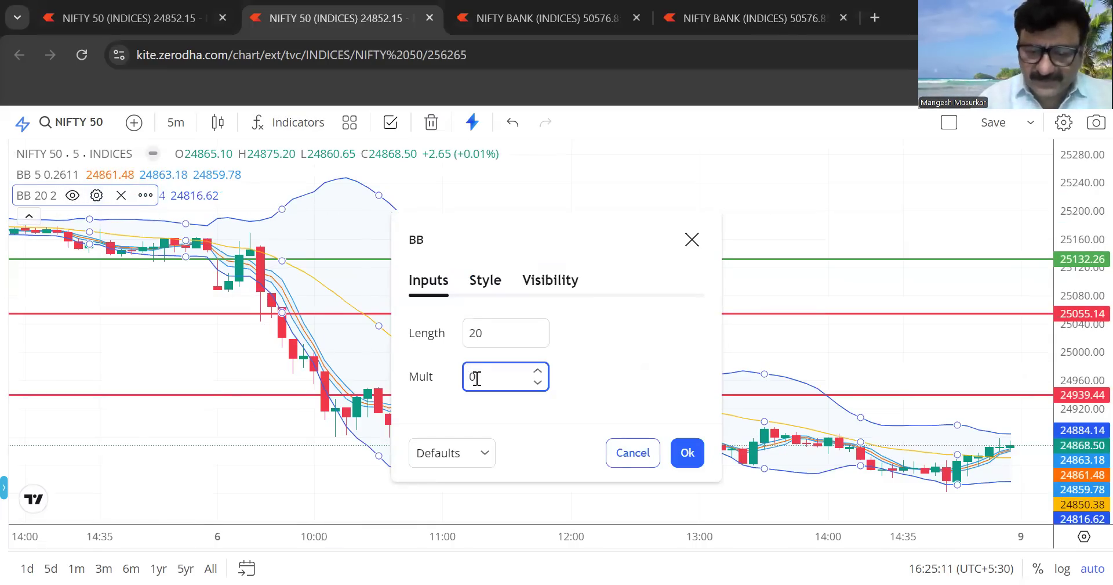
pyautogui.write('.2611')
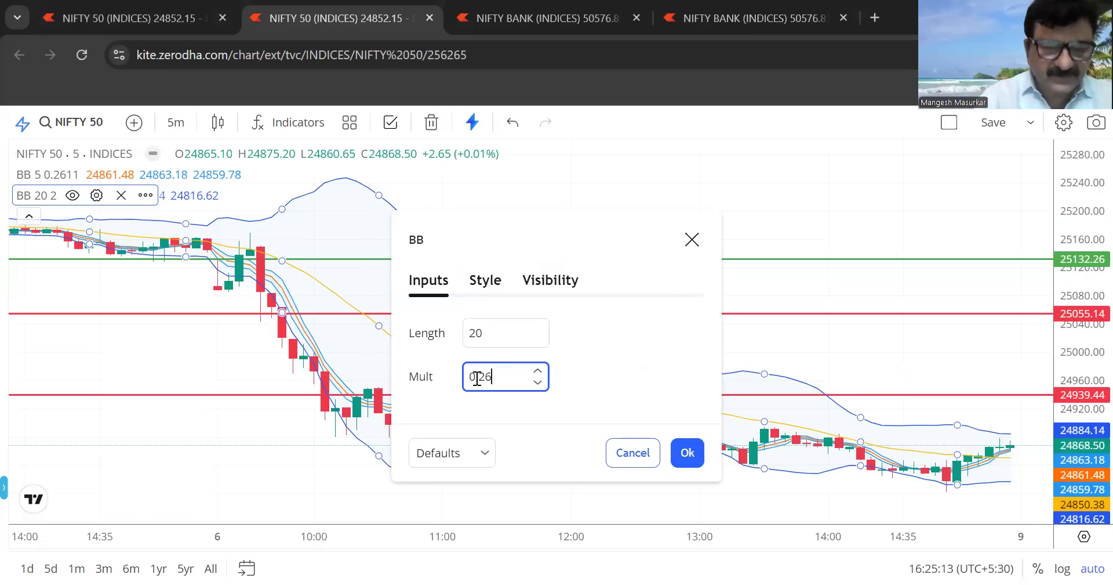
pyautogui.click(687, 452)
pyautogui.click(476, 189)
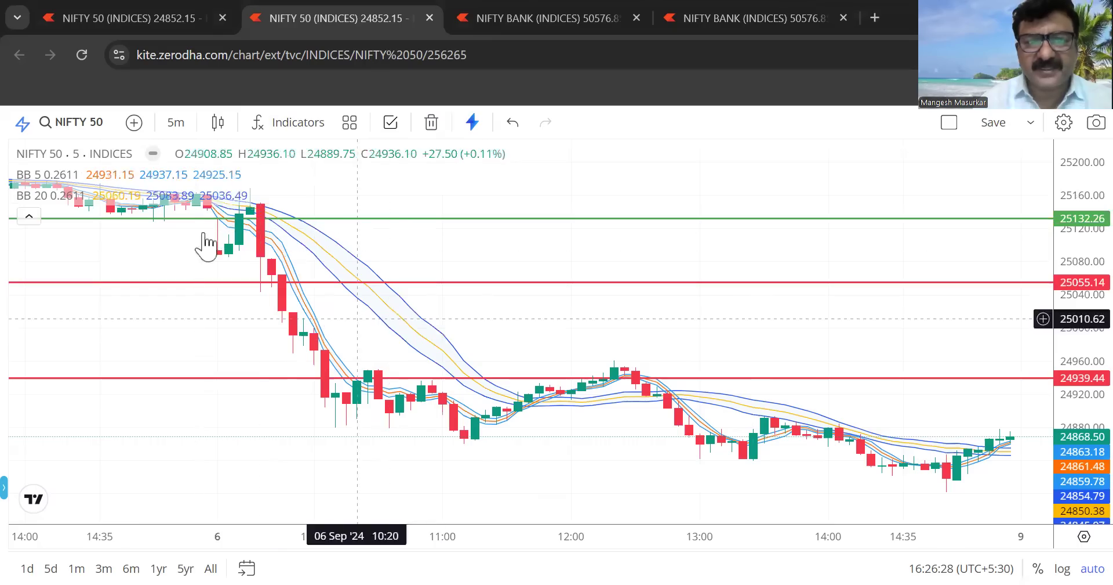
pyautogui.click(286, 218)
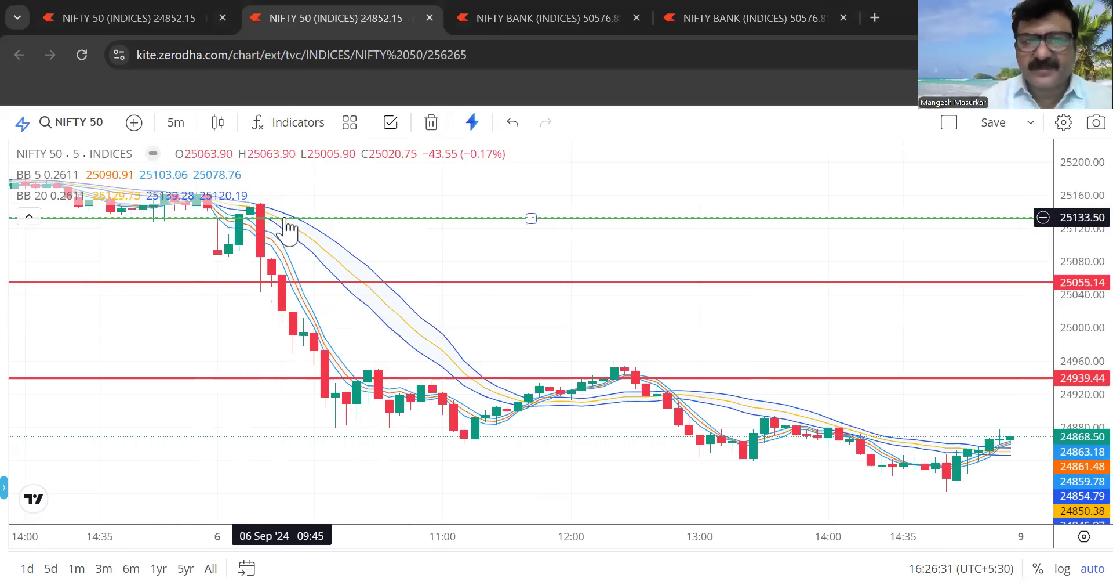
pyautogui.click(285, 287)
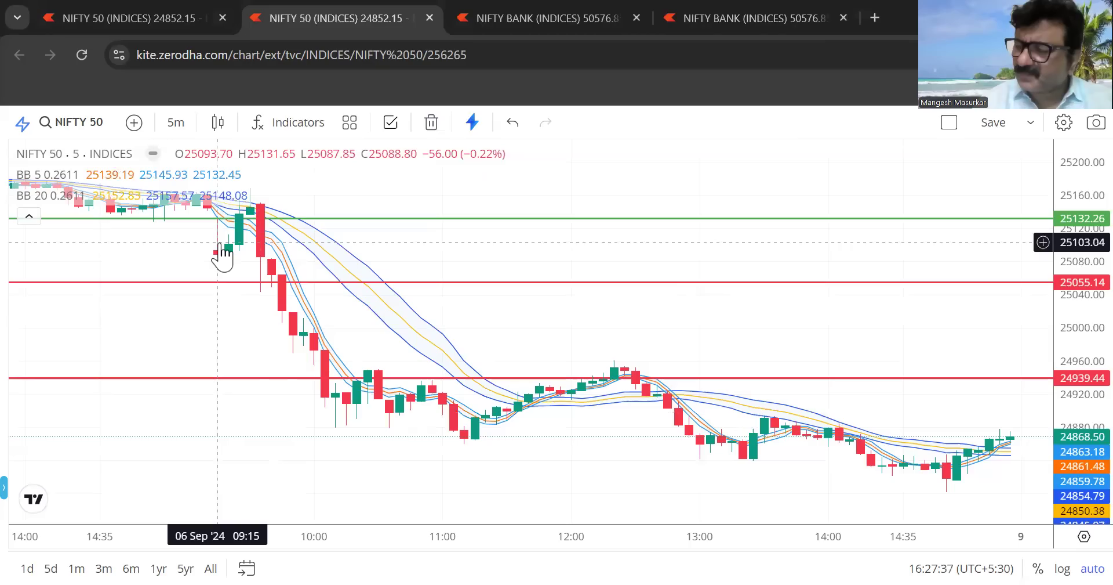
# Open Kite in a new browser tab, search for 25100 and open the NIFTY 12th SEP 25100 PE chart
pyautogui.click(875, 18)
pyautogui.click(459, 287)
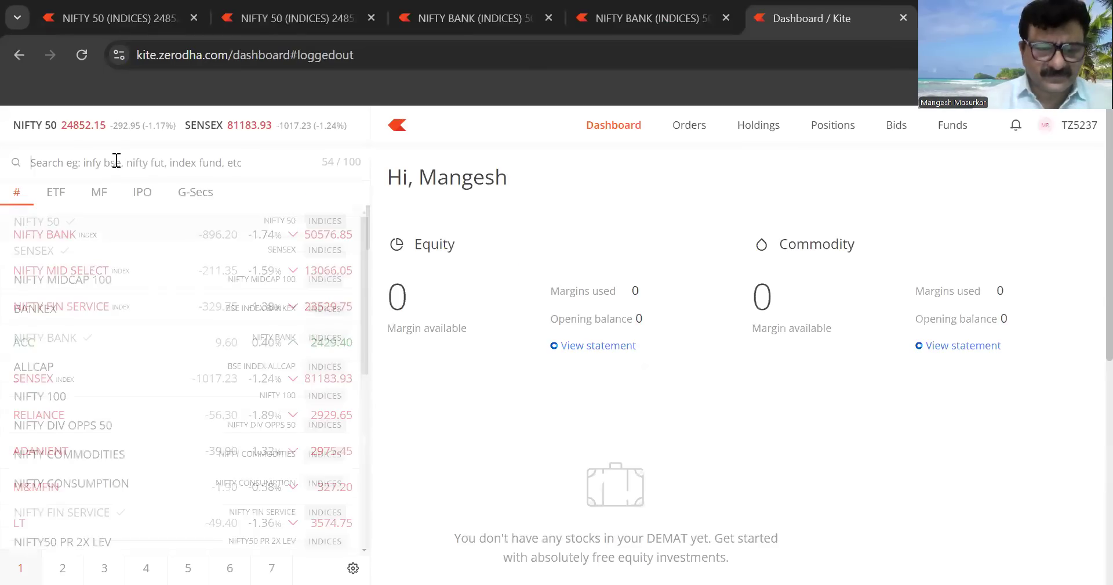
pyautogui.click(116, 160)
pyautogui.write('25100')
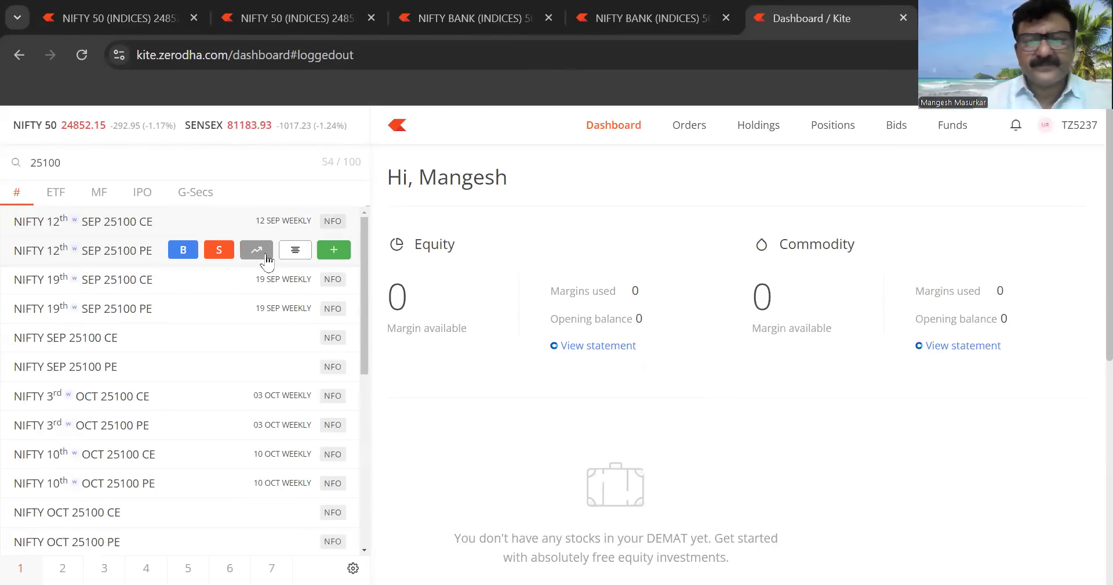
pyautogui.click(266, 253)
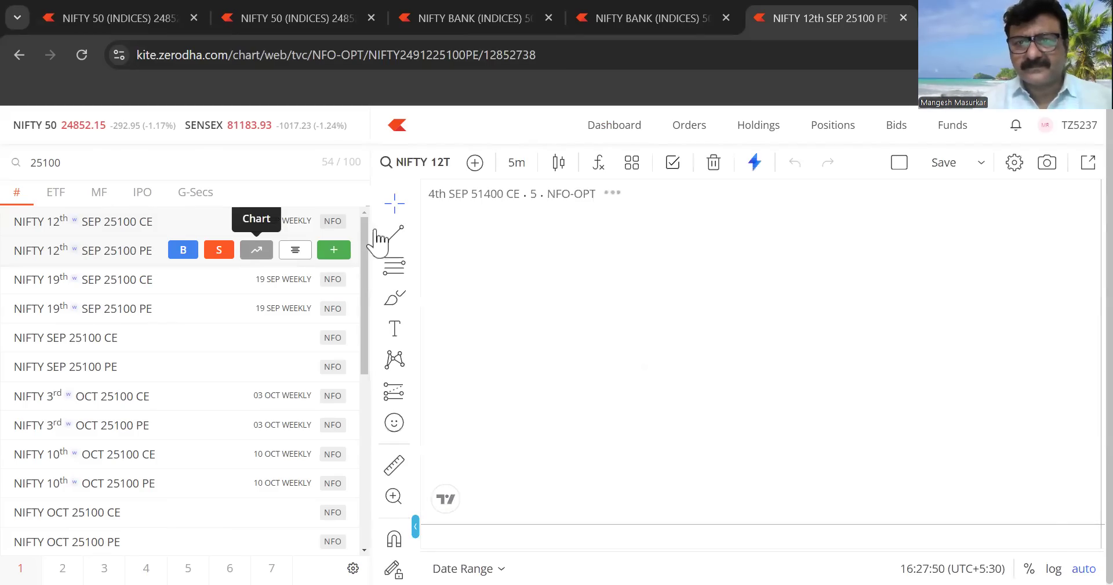
# Open the NIFTY 12th SEP 25100 PE chart in its own tab and apply the saved Bollinger Bands indicator template
pyautogui.click(1073, 163)
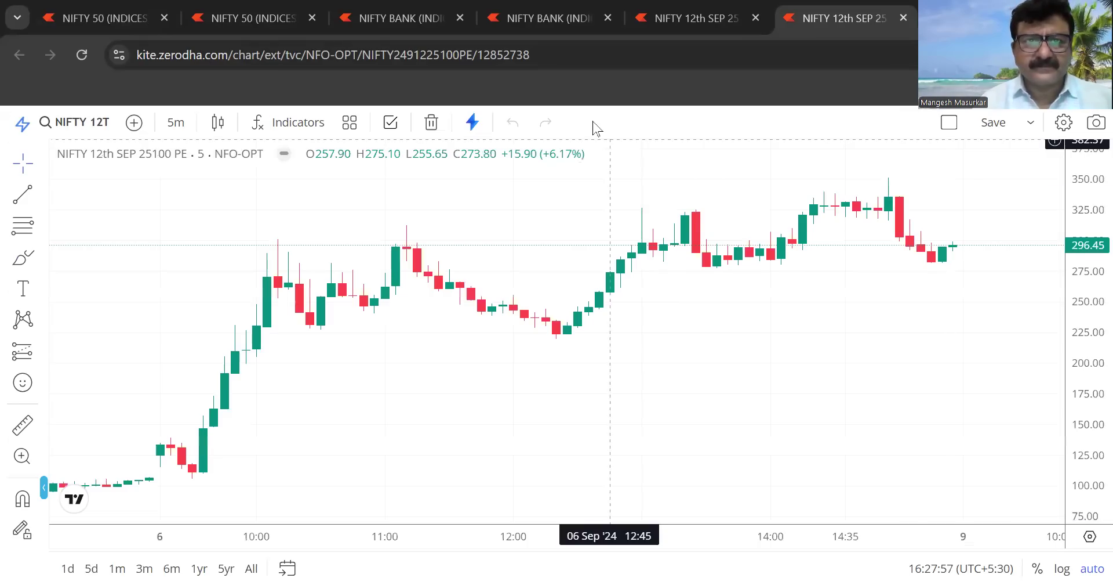
pyautogui.click(350, 123)
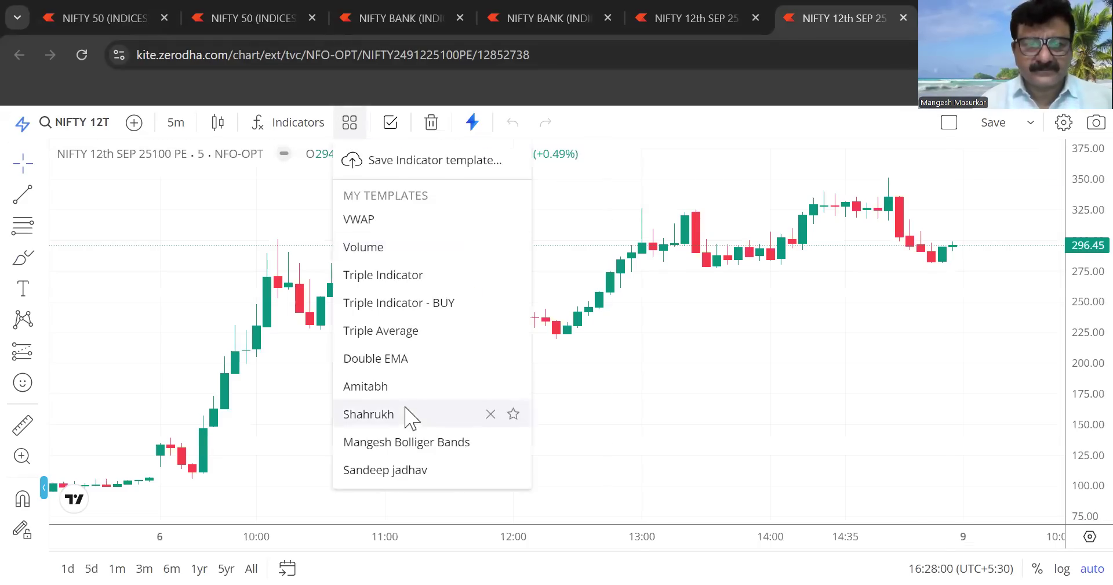
pyautogui.click(412, 442)
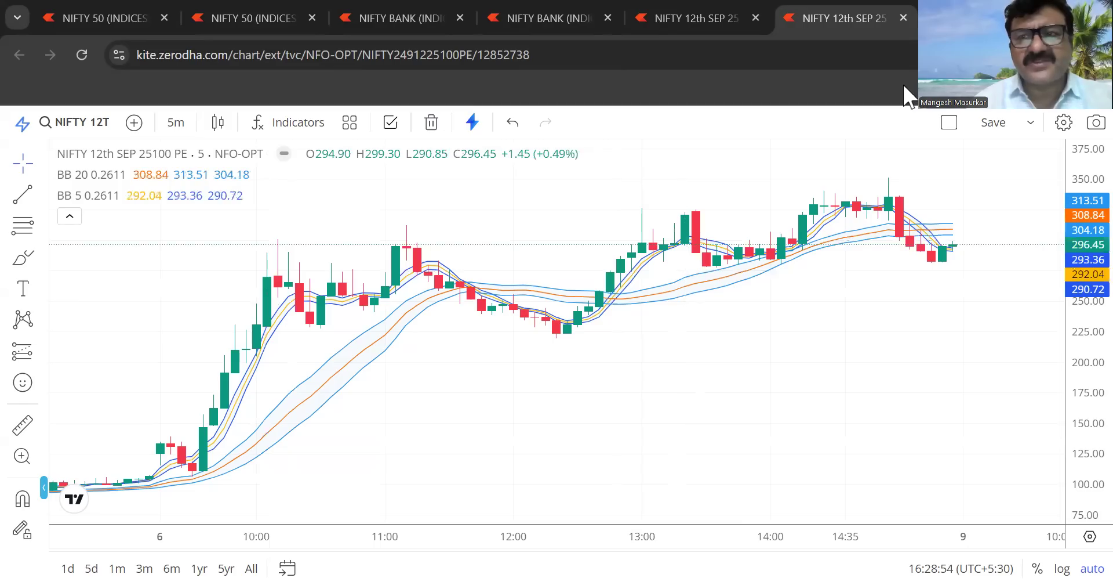
# Open the NSE chart of SBICARD from a new Kite tab and hide its drawing toolbar
pyautogui.hotkey('ctrl', 't')
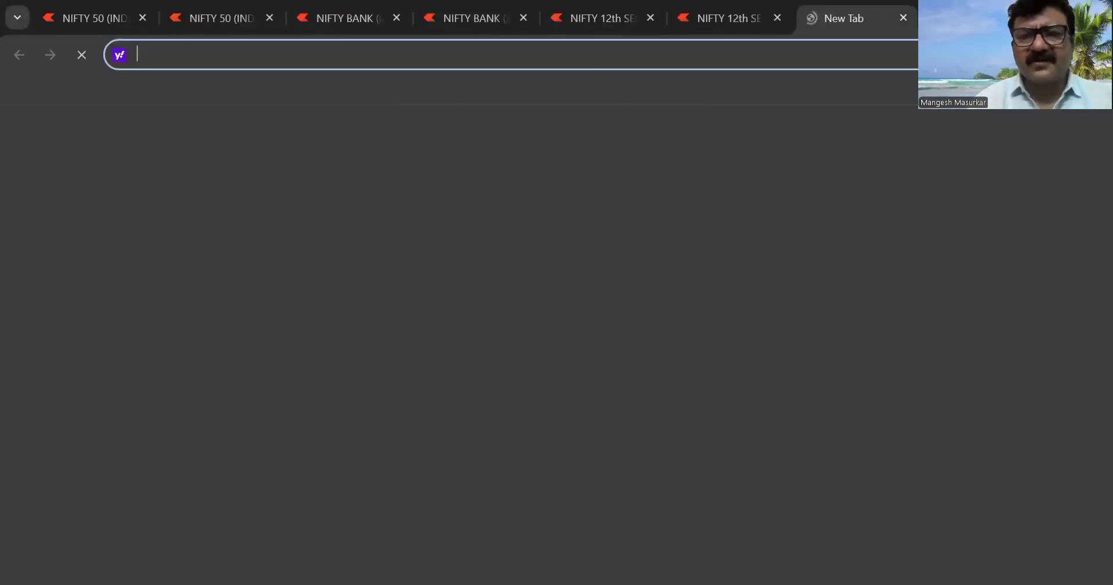
pyautogui.click(428, 295)
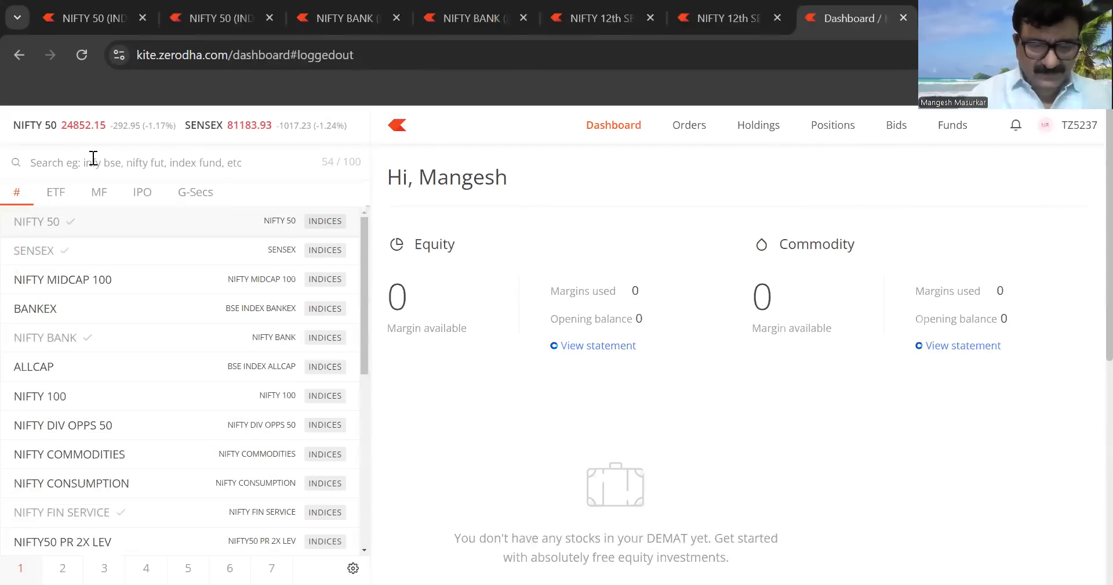
pyautogui.write('sbi')
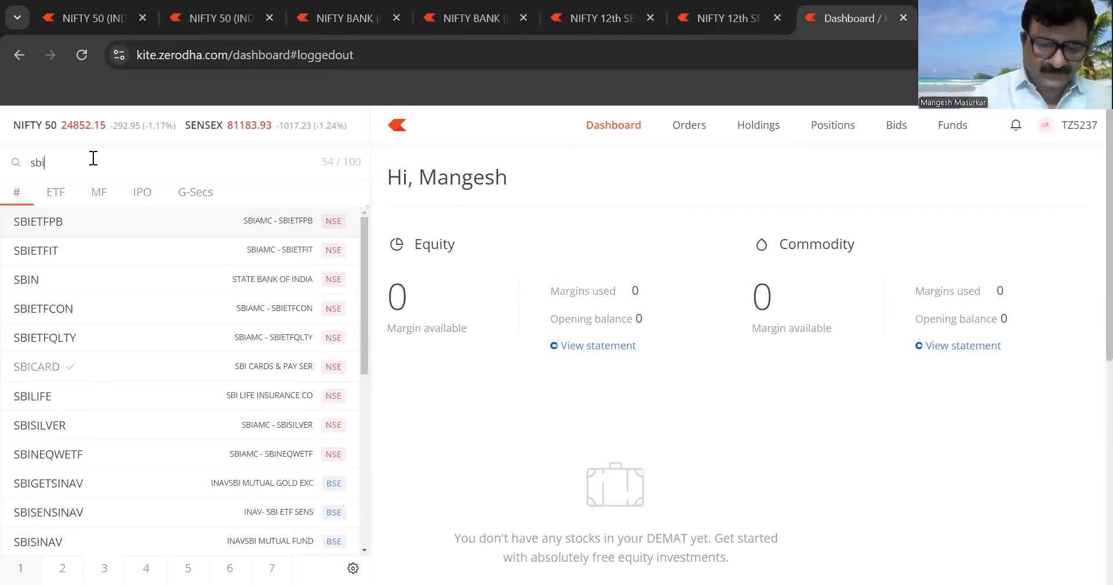
pyautogui.write('car')
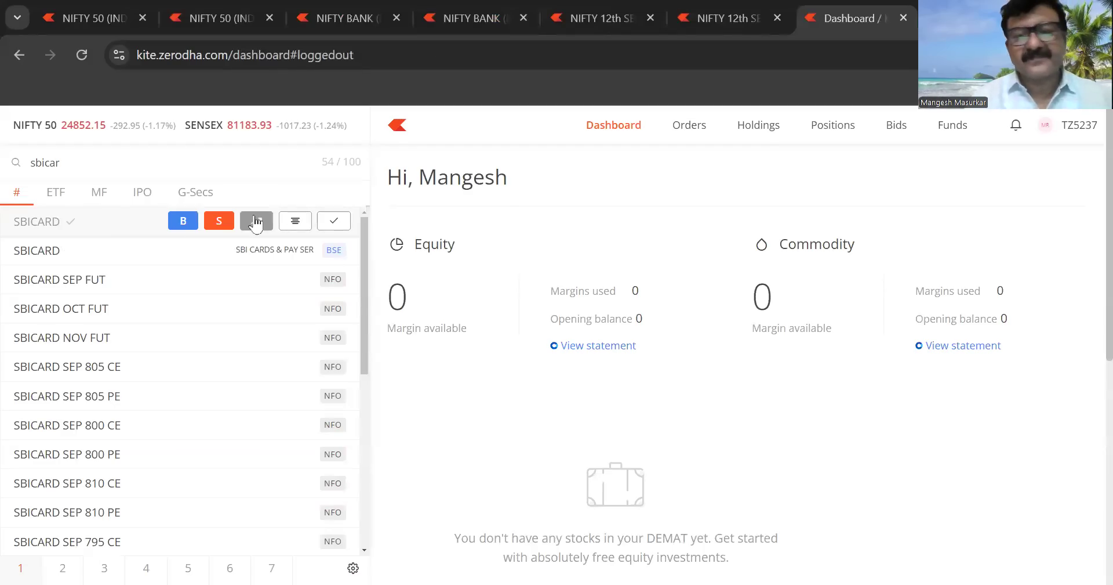
pyautogui.click(257, 221)
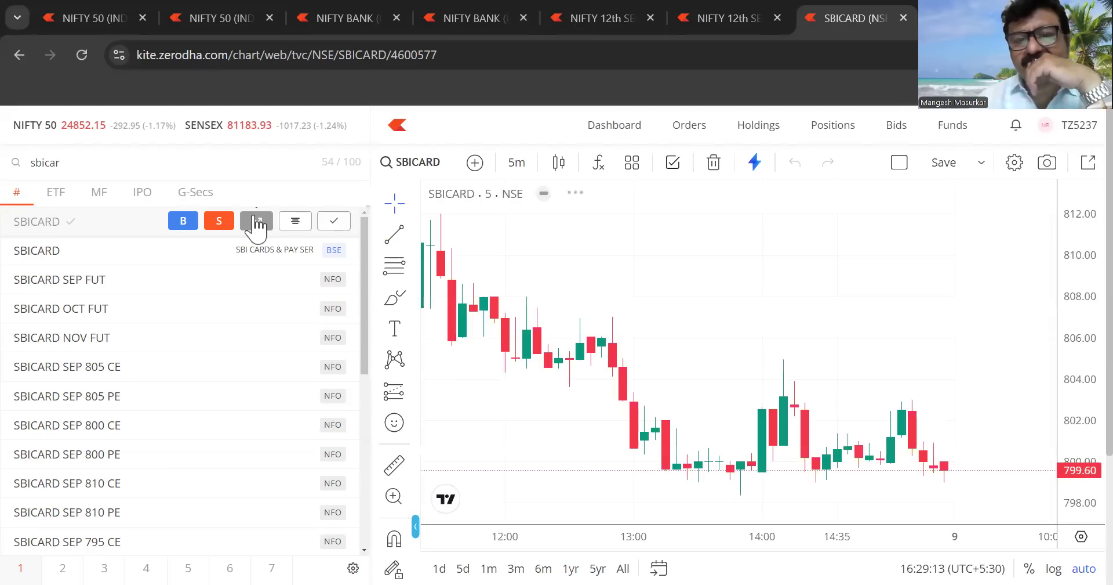
pyautogui.click(415, 526)
pyautogui.moveTo(583, 299); pyautogui.dragTo(924, 250)
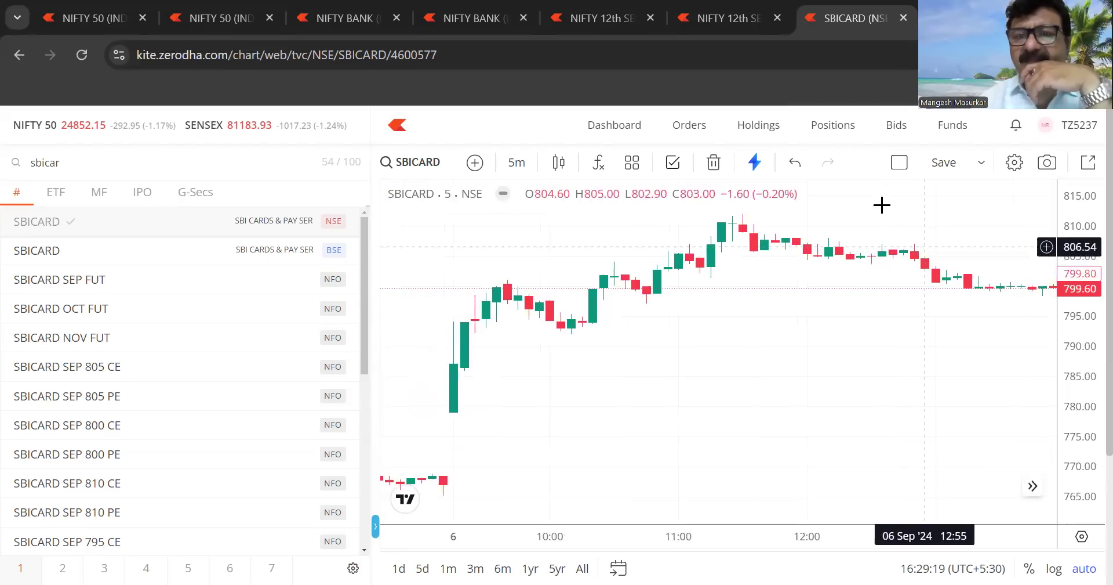
# Open the SBICARD chart in its own tab and apply the saved Bollinger Bands indicator template
pyautogui.click(1077, 165)
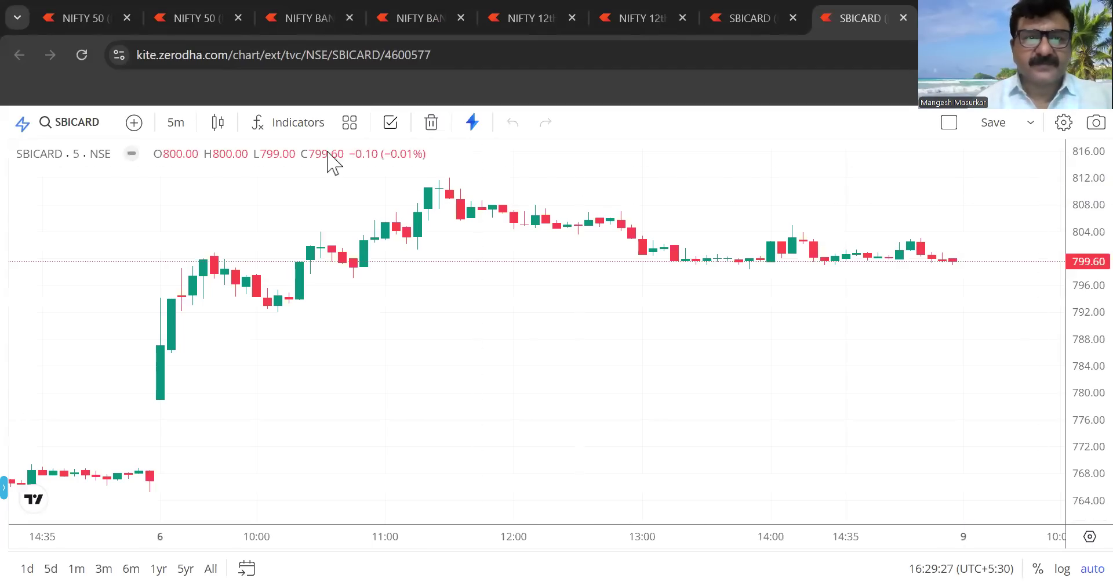
pyautogui.click(307, 127)
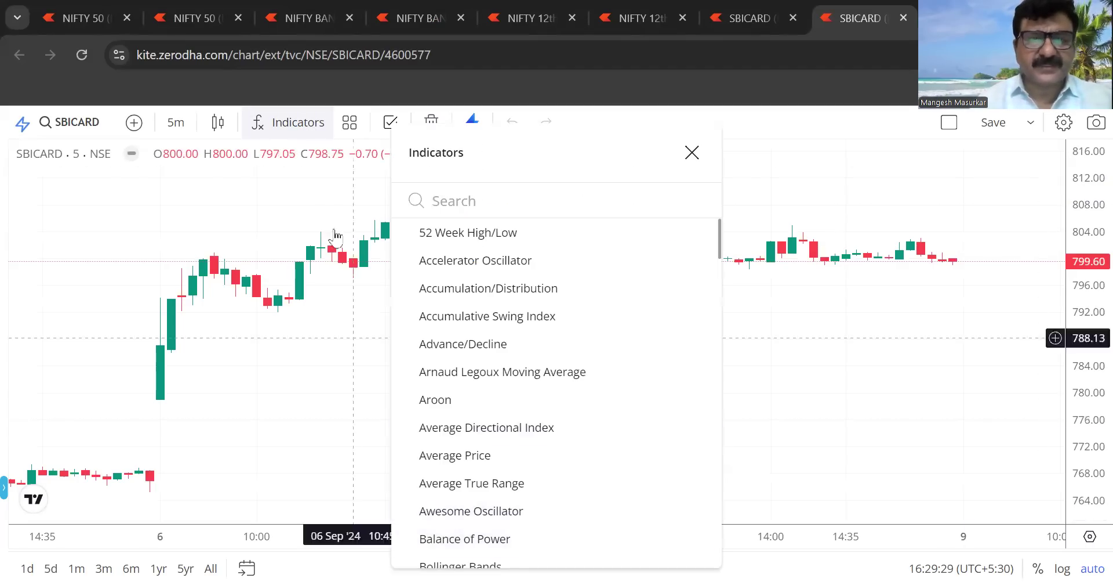
pyautogui.click(350, 124)
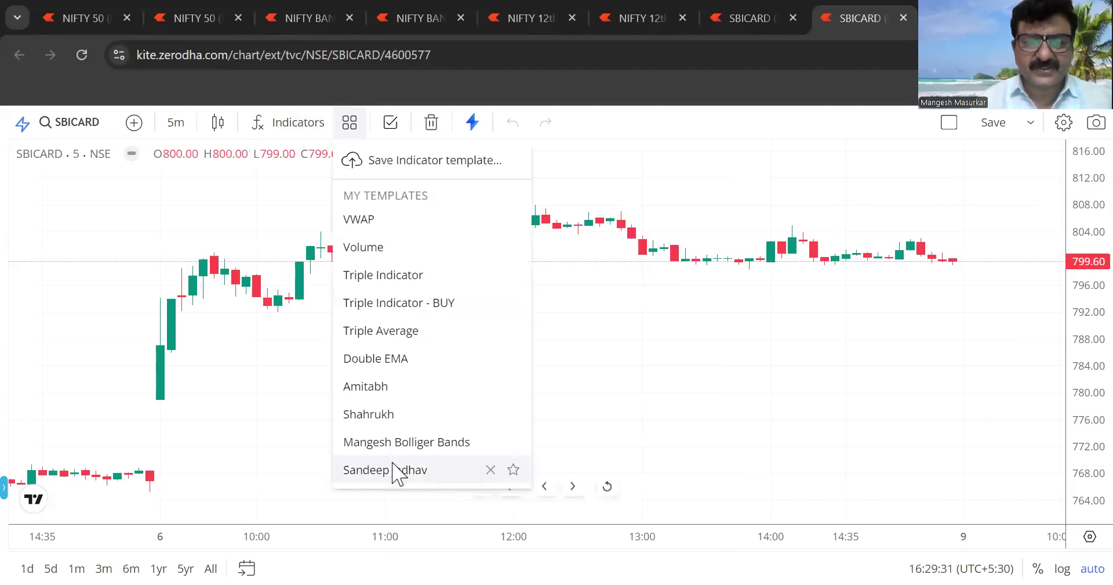
pyautogui.click(386, 442)
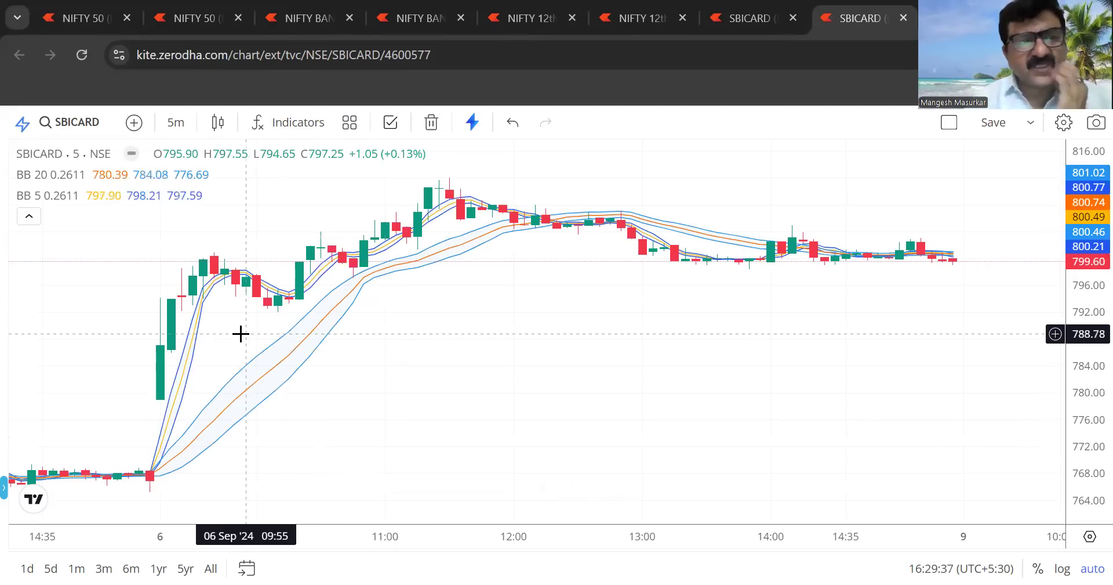
# Set the SBICARD chart's time interval to 1 day
pyautogui.click(177, 124)
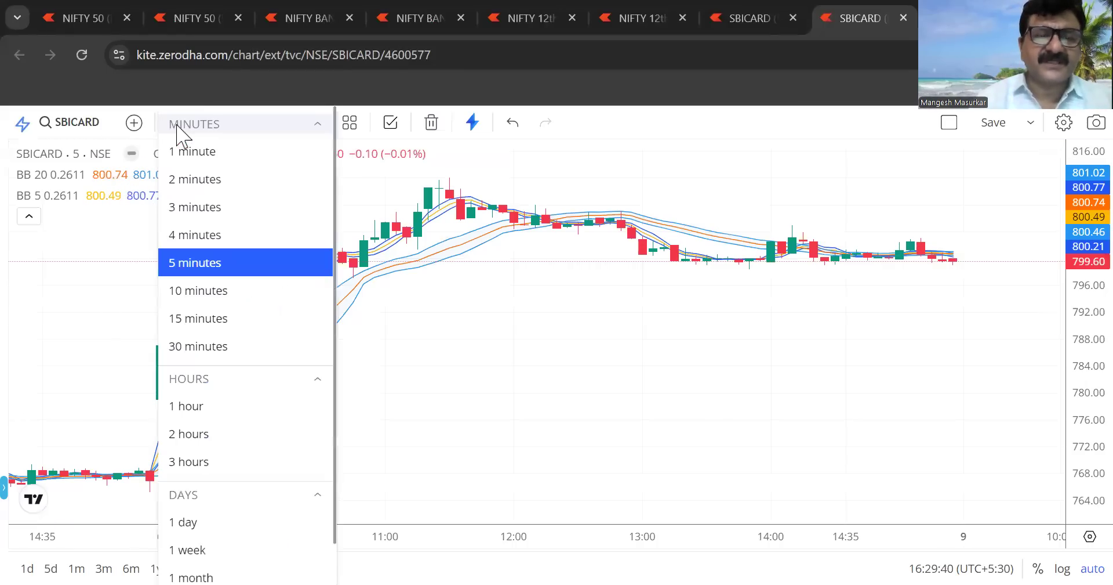
pyautogui.click(205, 525)
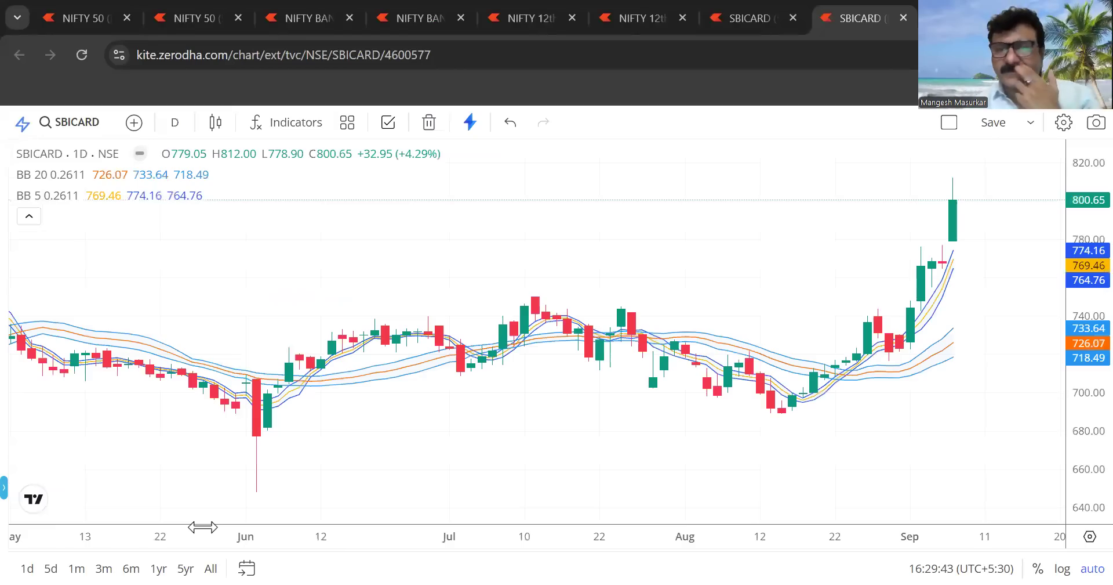